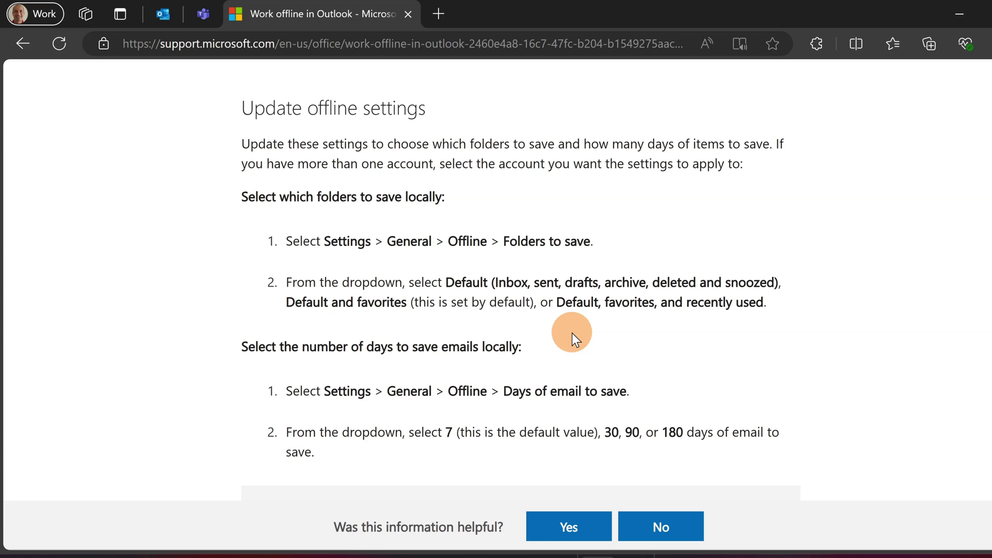
{"action": "scroll", "coordinate": [572, 334], "scroll_direction": "up", "scroll_amount": 5}
{"action": "scroll", "coordinate": [572, 333], "scroll_direction": "up", "scroll_amount": 5}
{"action": "scroll", "coordinate": [573, 333], "scroll_direction": "up", "scroll_amount": 4}
{"action": "scroll", "coordinate": [572, 333], "scroll_direction": "up", "scroll_amount": 2}
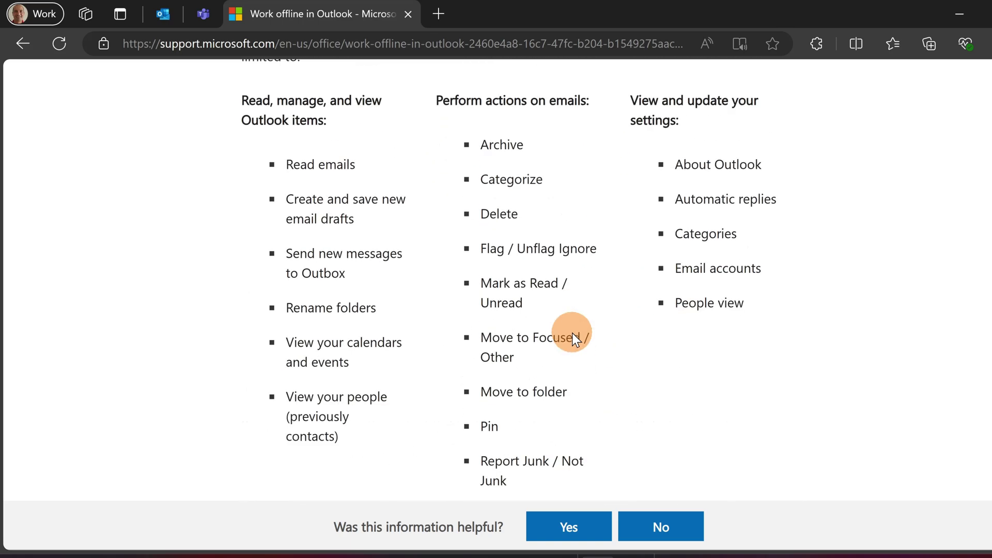
{"action": "scroll", "coordinate": [572, 333], "scroll_direction": "up", "scroll_amount": 1}
{"action": "scroll", "coordinate": [572, 332], "scroll_direction": "up", "scroll_amount": 2}
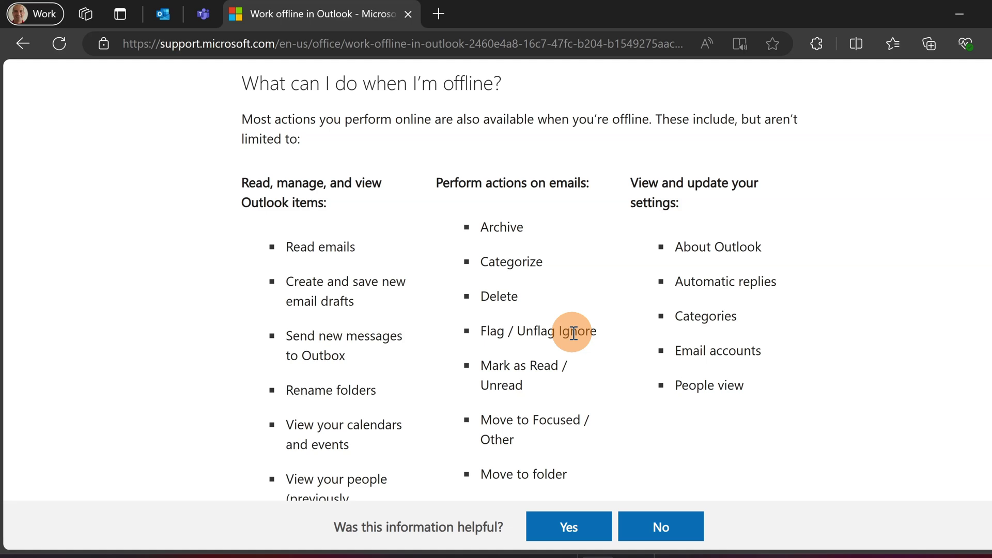
Step: Answer No to 'Was this information helpful?' on the Work offline article and submit the feedback
{"action": "left_click", "coordinate": [660, 527]}
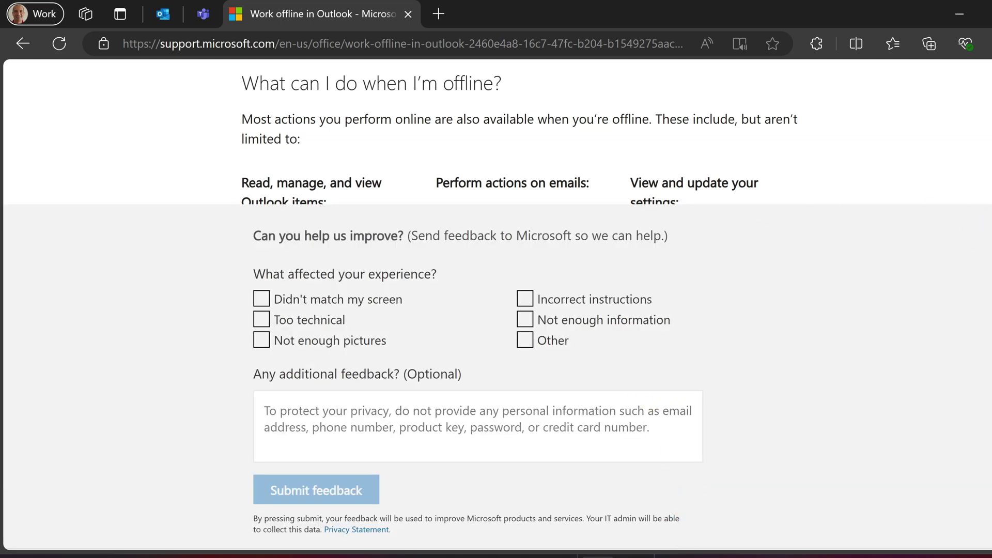
{"action": "left_click", "coordinate": [315, 490]}
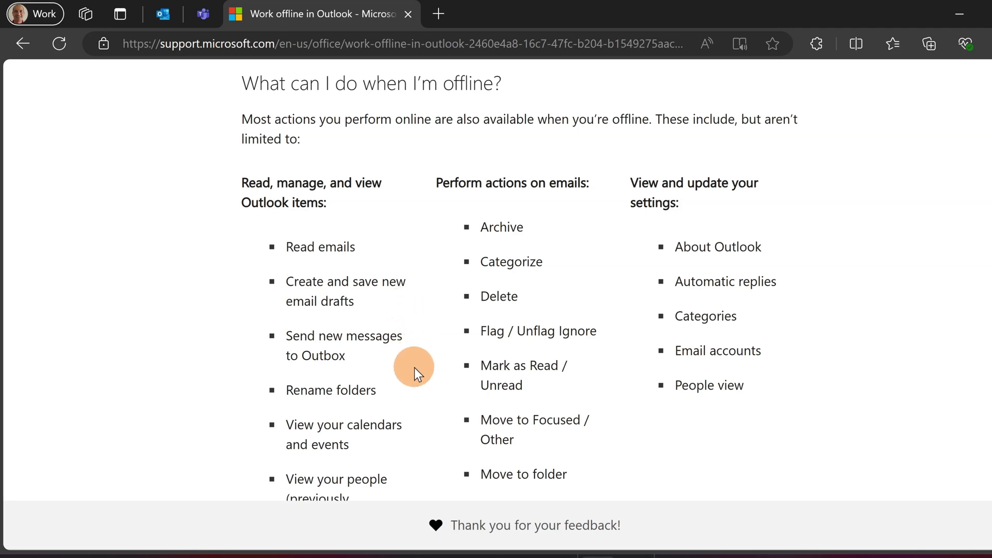
{"action": "scroll", "coordinate": [413, 383], "scroll_direction": "down", "scroll_amount": 1}
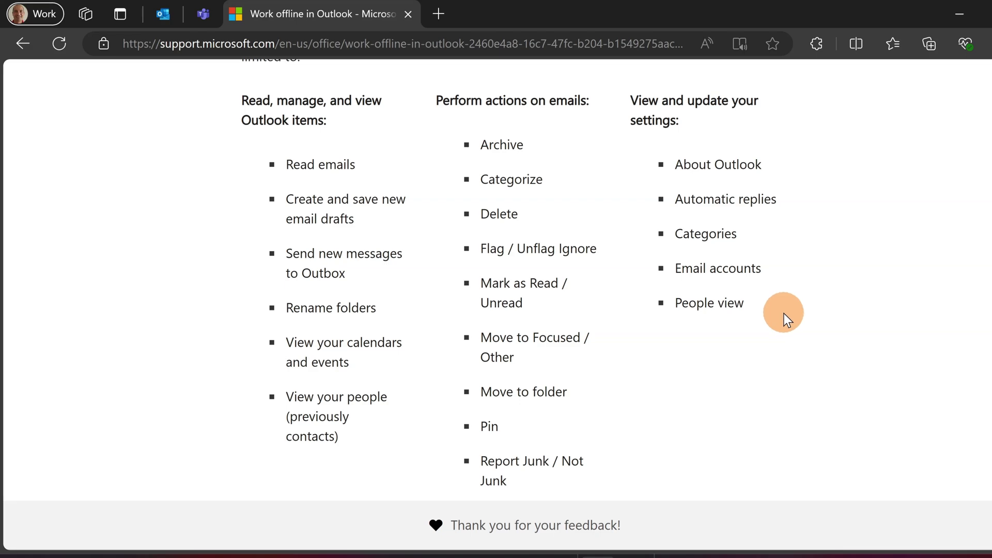
{"action": "scroll", "coordinate": [783, 313], "scroll_direction": "down", "scroll_amount": 3}
{"action": "scroll", "coordinate": [783, 313], "scroll_direction": "down", "scroll_amount": 2}
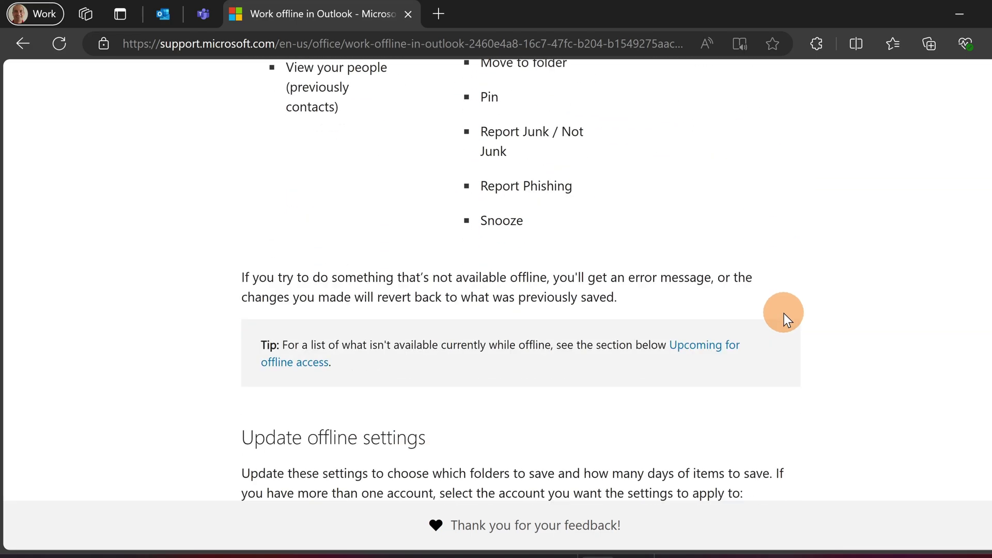
{"action": "scroll", "coordinate": [783, 313], "scroll_direction": "down", "scroll_amount": 5}
{"action": "scroll", "coordinate": [784, 314], "scroll_direction": "down", "scroll_amount": 2}
{"action": "scroll", "coordinate": [784, 313], "scroll_direction": "down", "scroll_amount": 5}
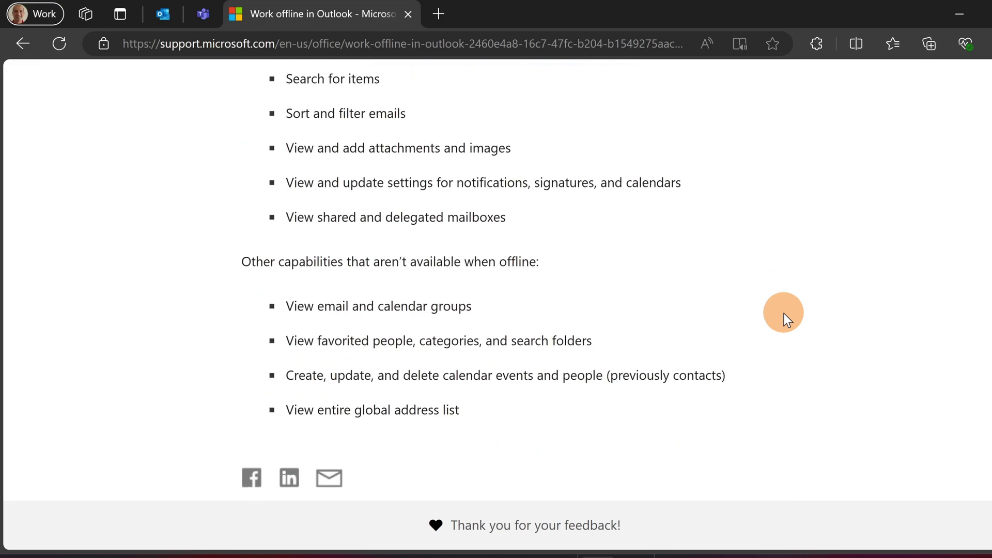
{"action": "scroll", "coordinate": [783, 314], "scroll_direction": "down", "scroll_amount": 3}
{"action": "scroll", "coordinate": [783, 314], "scroll_direction": "up", "scroll_amount": 3}
{"action": "scroll", "coordinate": [783, 313], "scroll_direction": "up", "scroll_amount": 3}
{"action": "scroll", "coordinate": [783, 313], "scroll_direction": "up", "scroll_amount": 2}
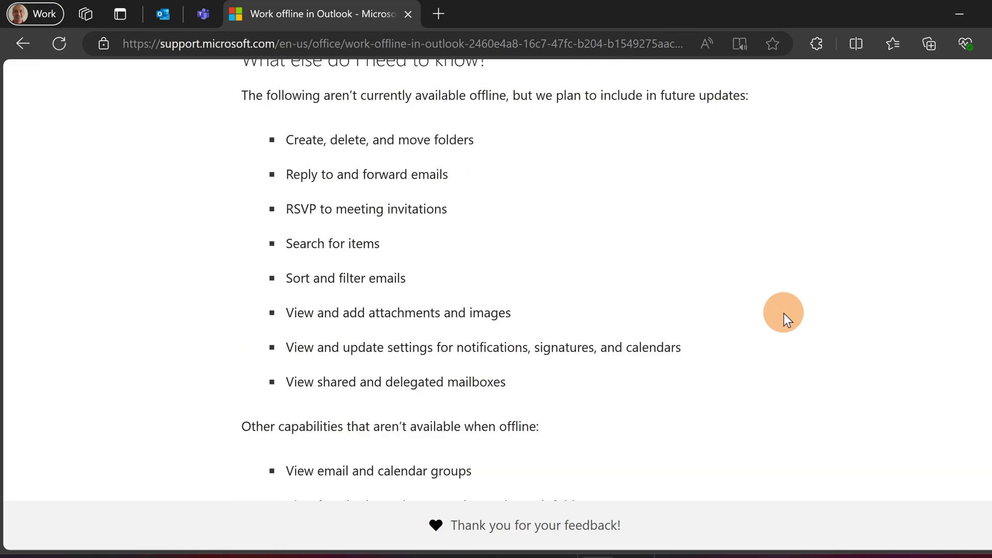
{"action": "scroll", "coordinate": [783, 313], "scroll_direction": "up", "scroll_amount": 2}
{"action": "scroll", "coordinate": [784, 313], "scroll_direction": "down", "scroll_amount": 1}
{"action": "scroll", "coordinate": [784, 313], "scroll_direction": "up", "scroll_amount": 1}
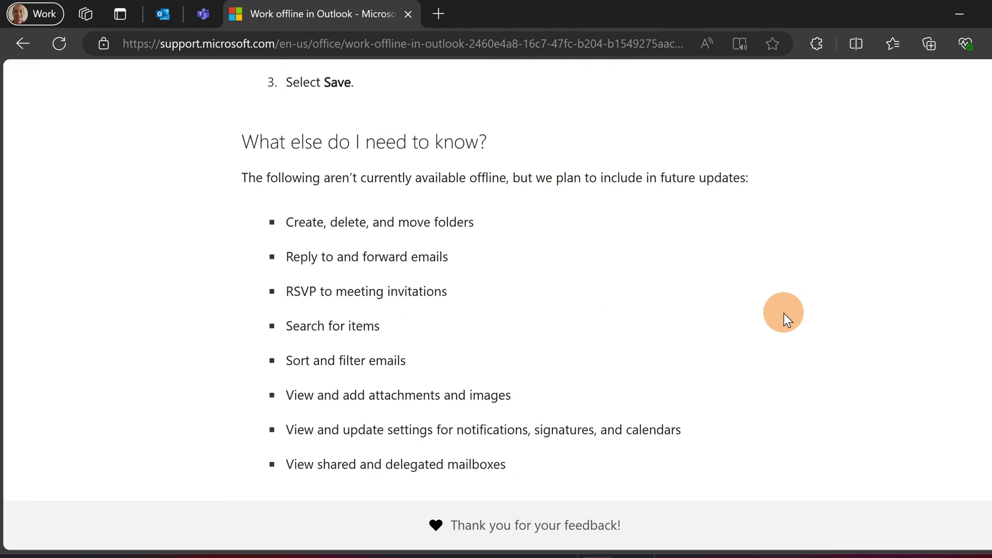
{"action": "scroll", "coordinate": [784, 313], "scroll_direction": "down", "scroll_amount": 1}
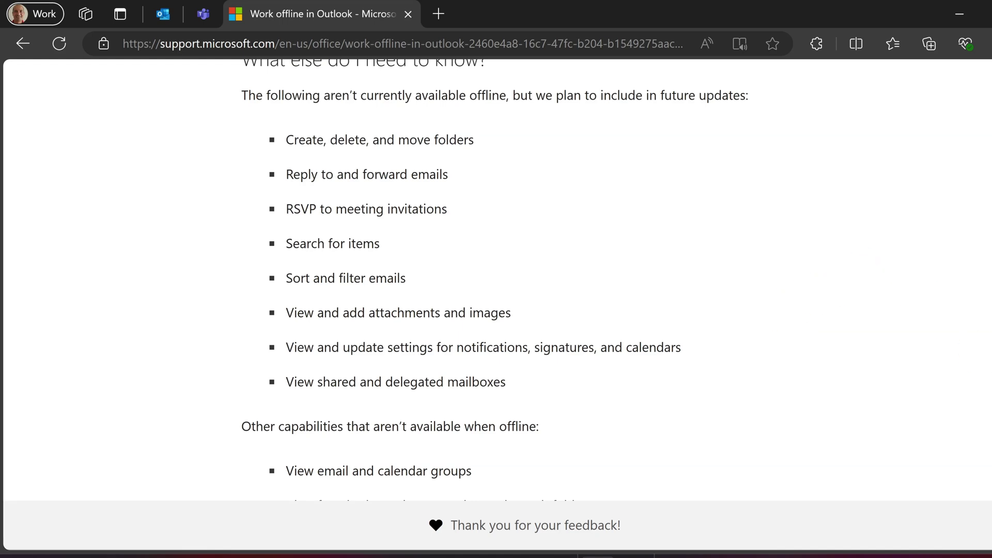
{"action": "scroll", "coordinate": [784, 313], "scroll_direction": "up", "scroll_amount": 1}
{"action": "scroll", "coordinate": [783, 314], "scroll_direction": "down", "scroll_amount": 1}
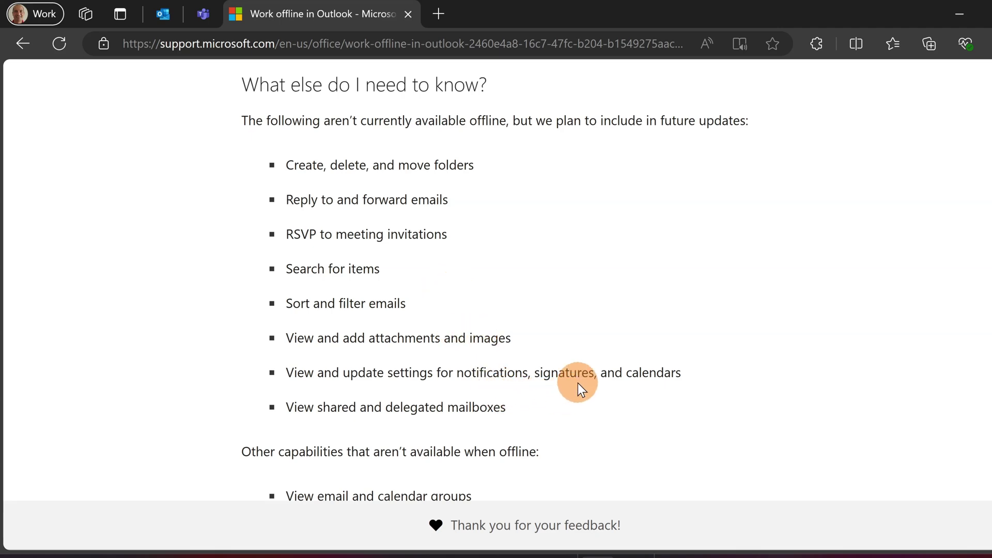
{"action": "scroll", "coordinate": [578, 383], "scroll_direction": "down", "scroll_amount": 2}
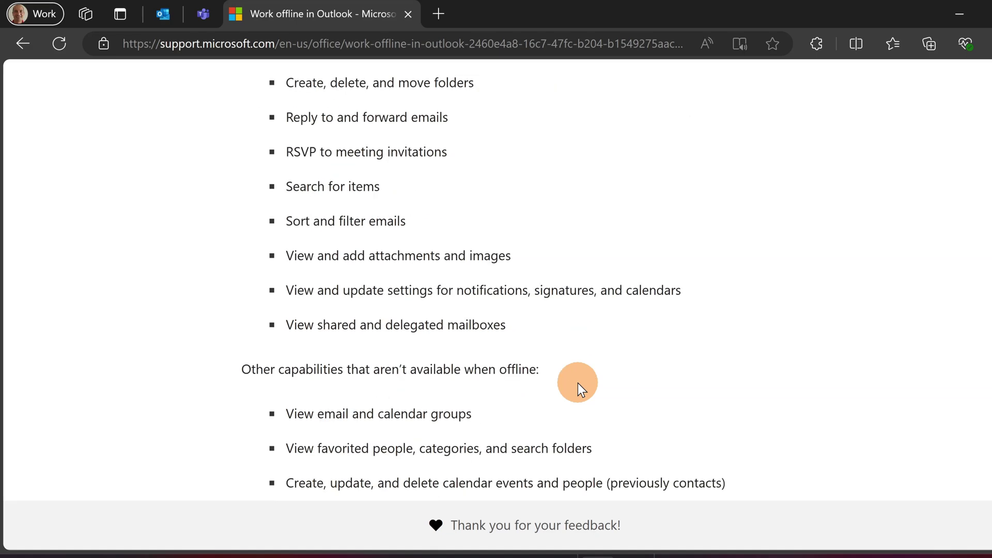
{"action": "scroll", "coordinate": [578, 383], "scroll_direction": "down", "scroll_amount": 1}
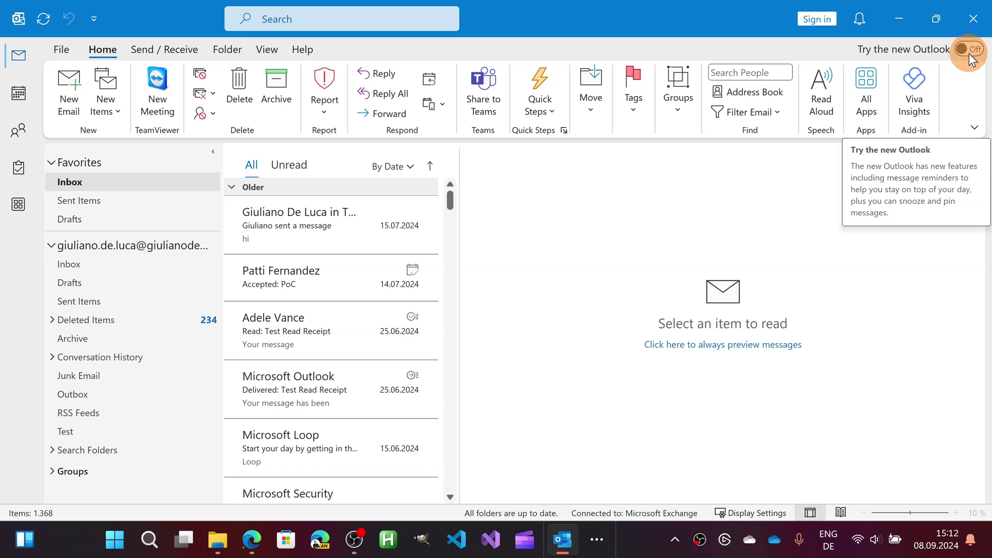
Step: Turn on the 'Try the new Outlook' toggle and confirm the switch
{"action": "left_click", "coordinate": [969, 49]}
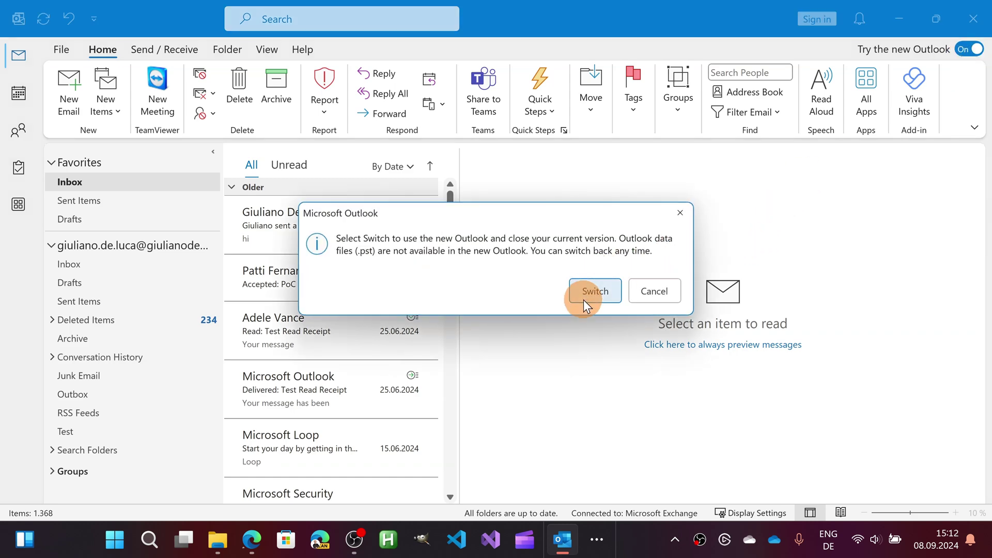
{"action": "left_click", "coordinate": [585, 300]}
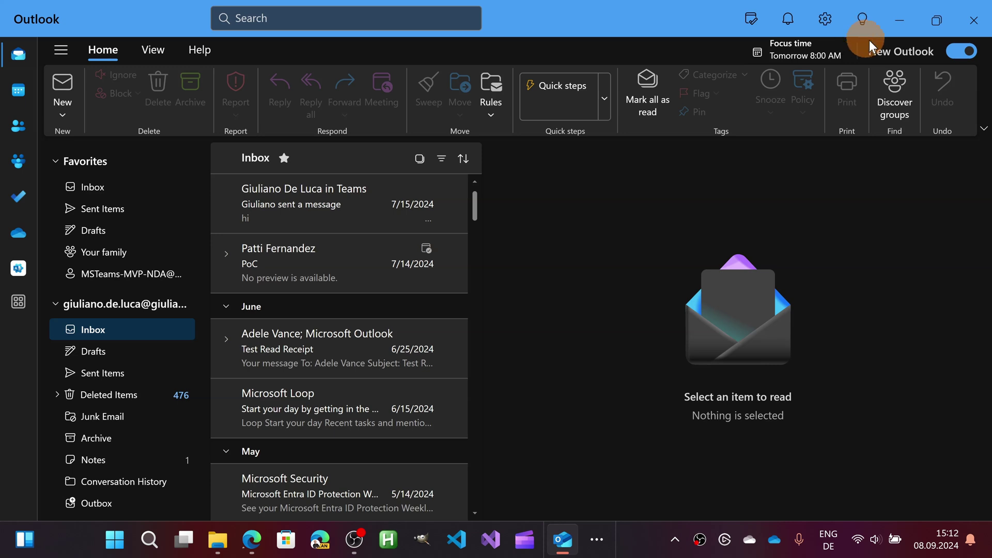
Step: Go to Settings > General > Offline, showing offline email, calendar and people enabled
{"action": "left_click", "coordinate": [825, 29]}
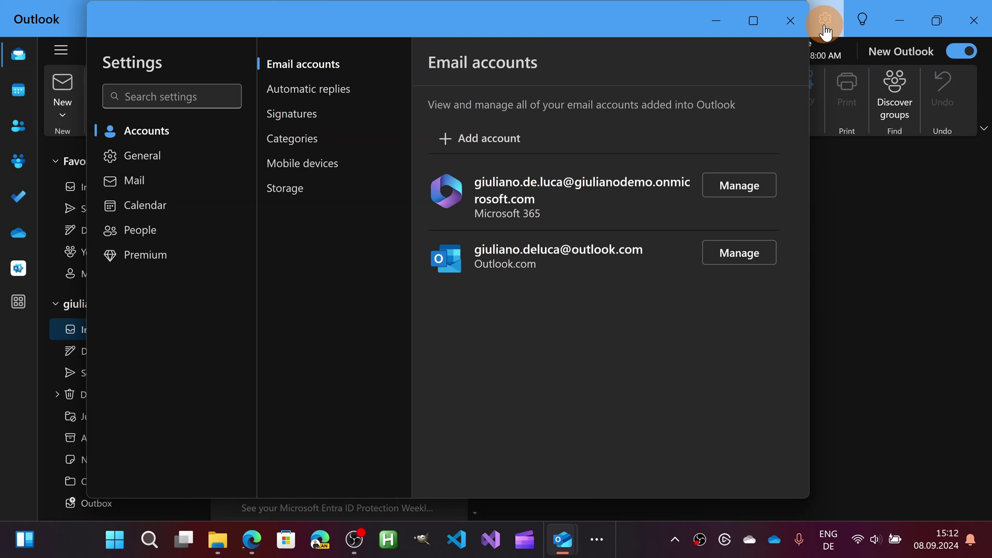
{"action": "left_click", "coordinate": [140, 158]}
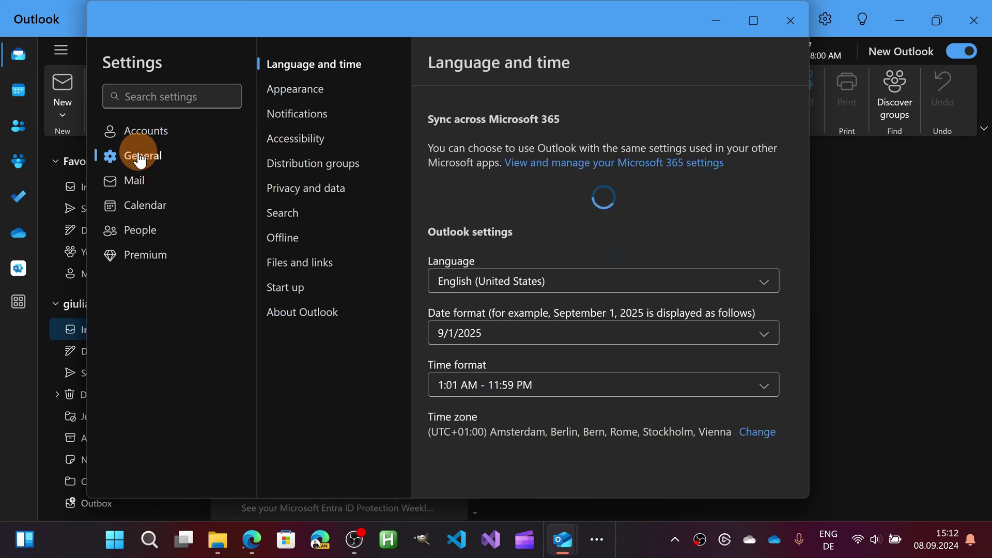
{"action": "left_click", "coordinate": [274, 241]}
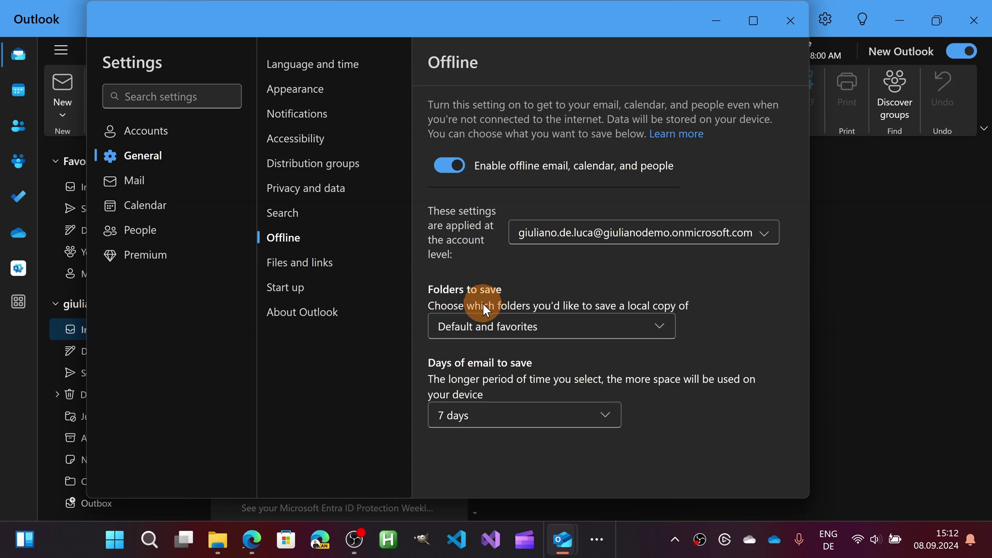
Step: Leave folder choices unchanged, set 'Days of email to save' to 90 days, save, and close Settings
{"action": "left_click", "coordinate": [549, 327]}
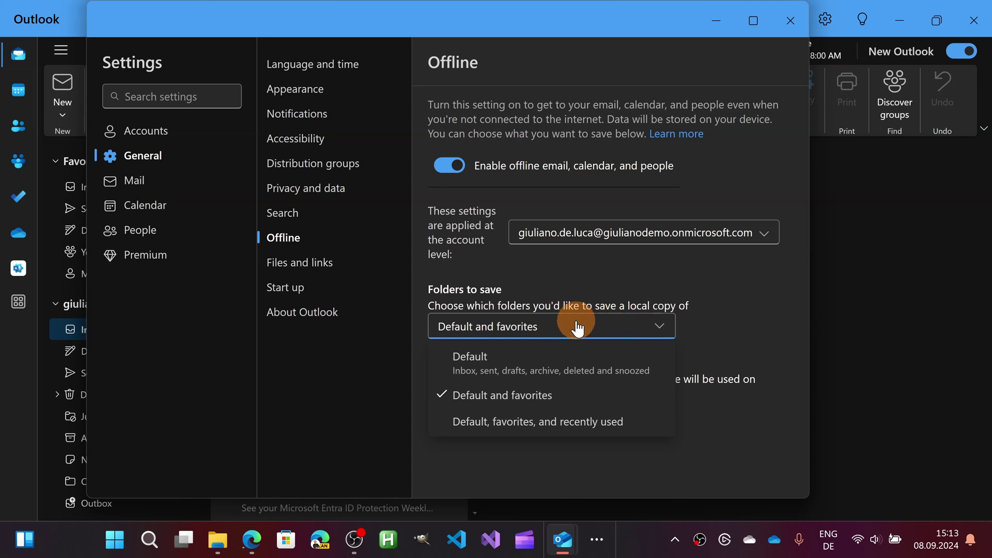
{"action": "left_click", "coordinate": [656, 284]}
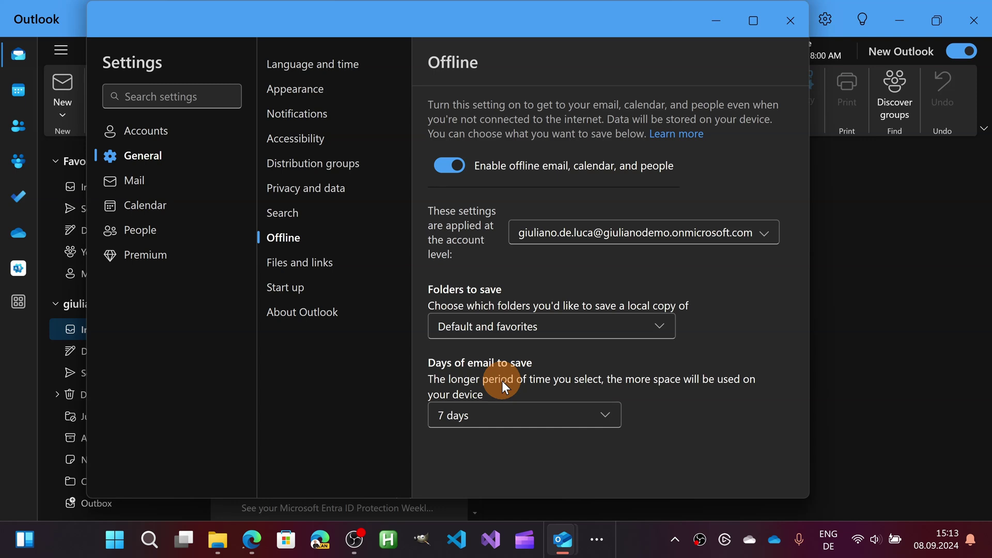
{"action": "left_click", "coordinate": [523, 418]}
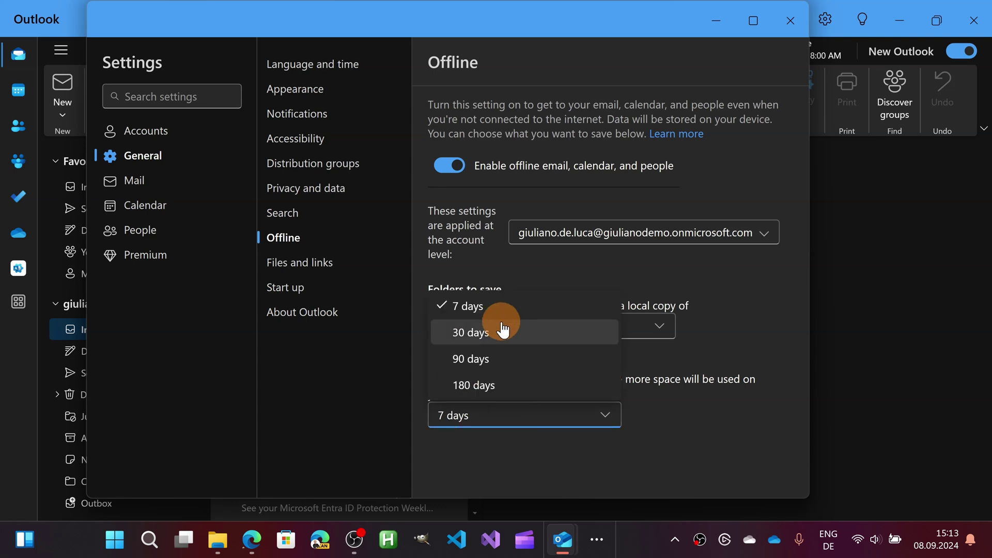
{"action": "left_click", "coordinate": [521, 360]}
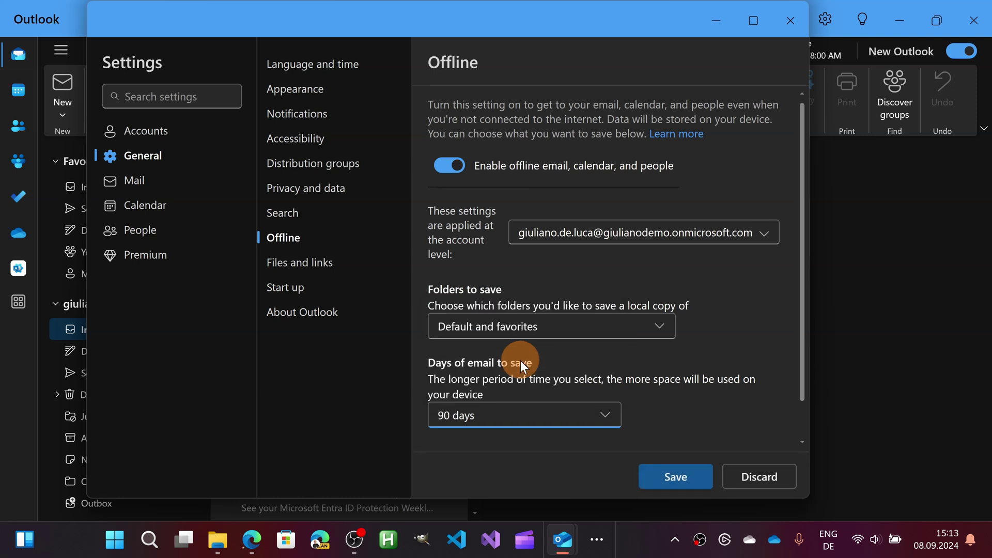
{"action": "left_click", "coordinate": [676, 474]}
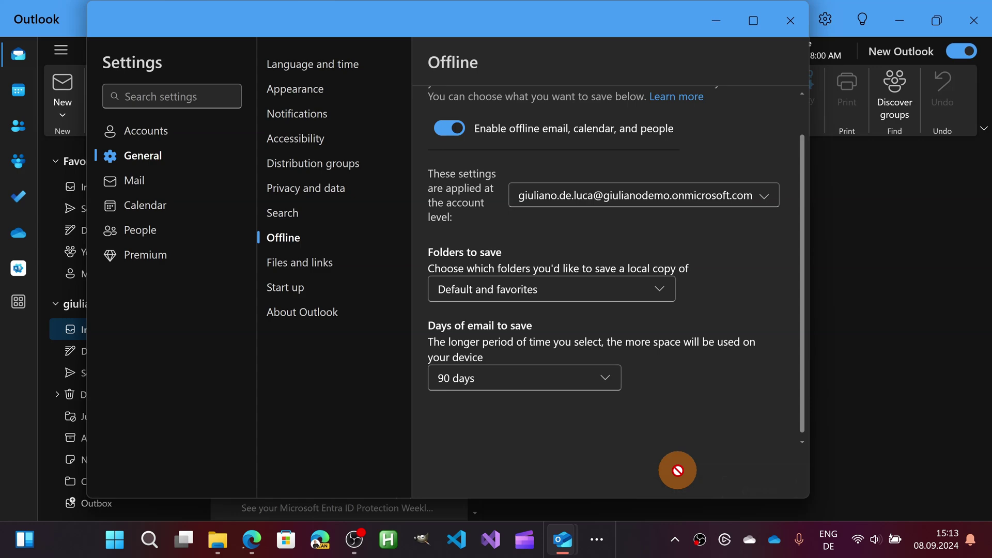
{"action": "left_click", "coordinate": [793, 22]}
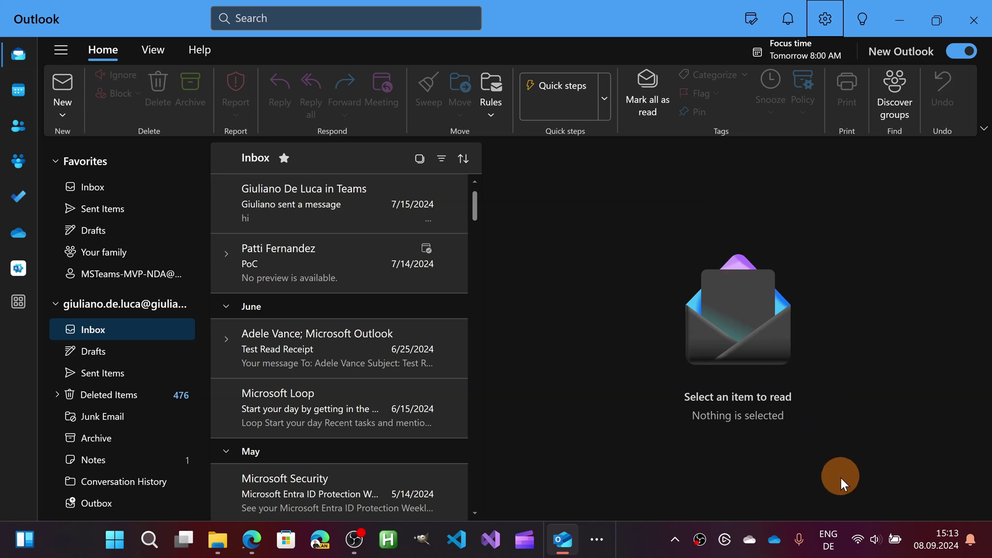
Step: Confirm Wi-Fi is off and start a new email addressed to Patti Fernandez
{"action": "left_click", "coordinate": [858, 539]}
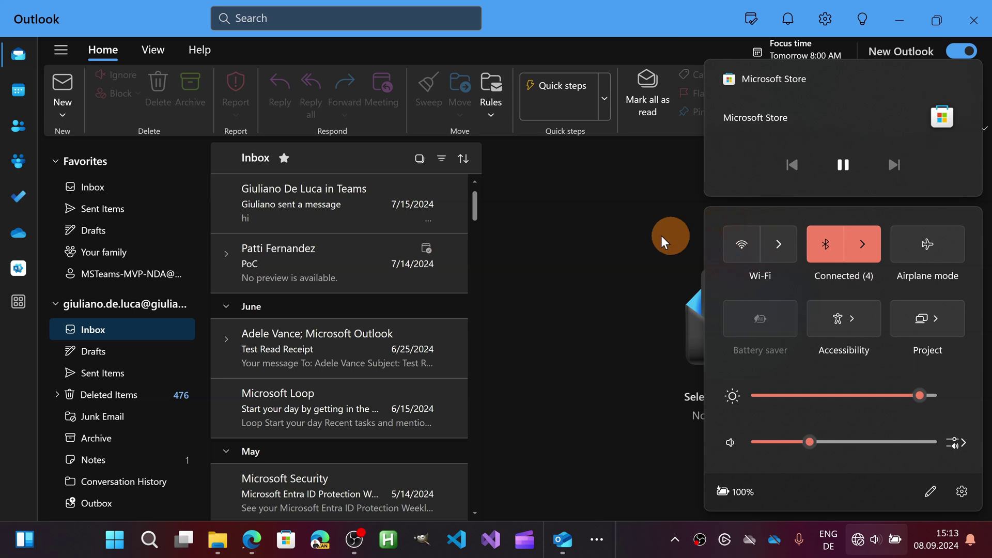
{"action": "left_click", "coordinate": [644, 230]}
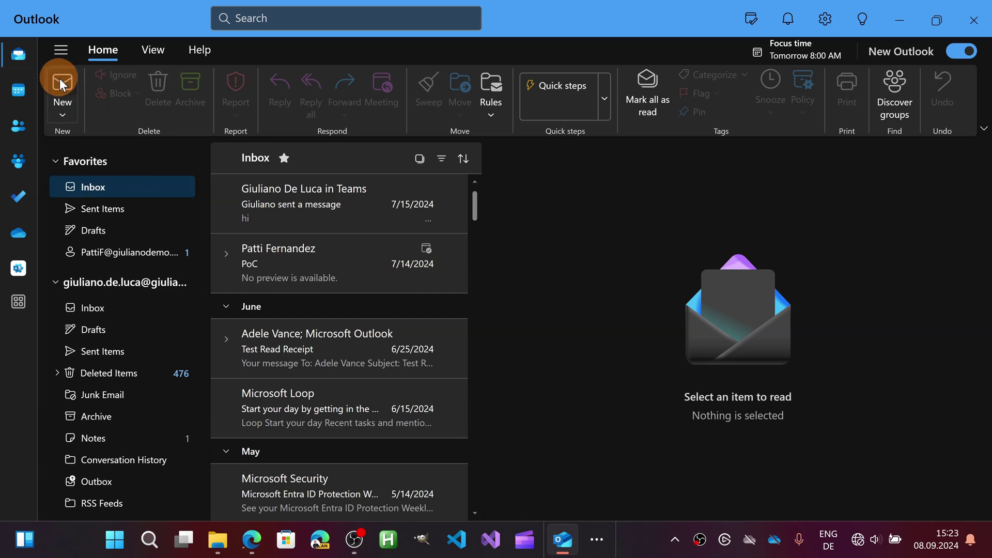
{"action": "left_click", "coordinate": [61, 81]}
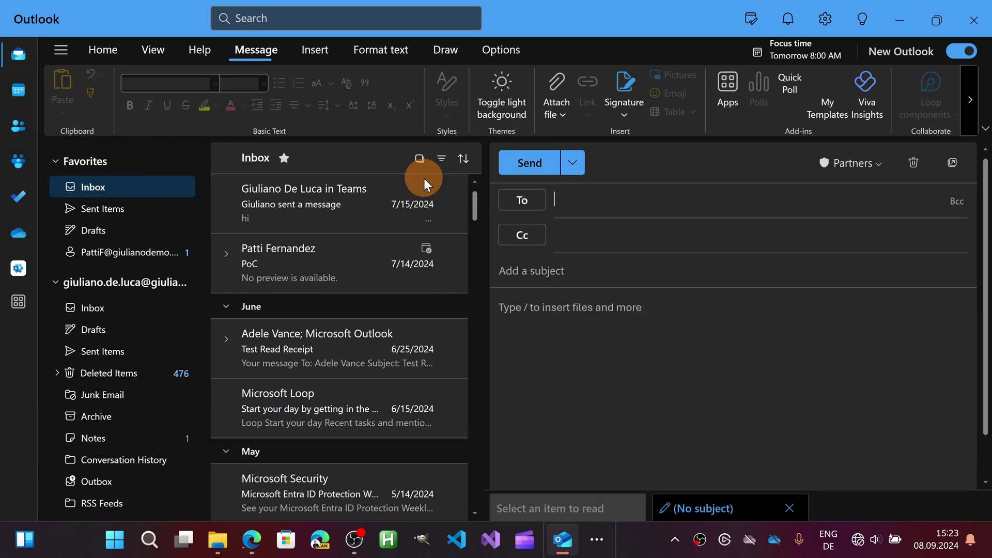
{"action": "type", "text": "patti"}
{"action": "left_click", "coordinate": [623, 239]}
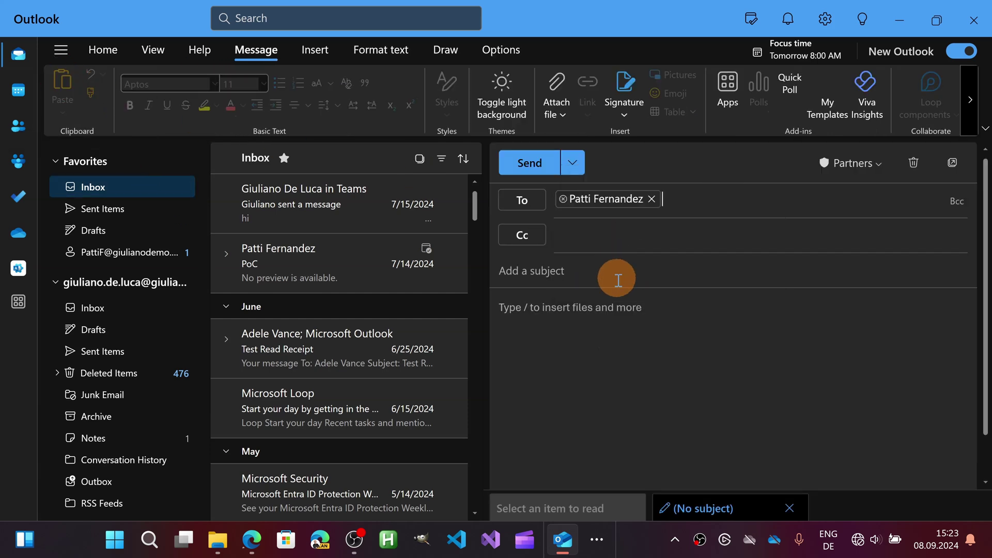
Step: Write 'Test offline mode' as both body and subject, then send the email
{"action": "left_click", "coordinate": [610, 326]}
{"action": "type", "text": "test"}
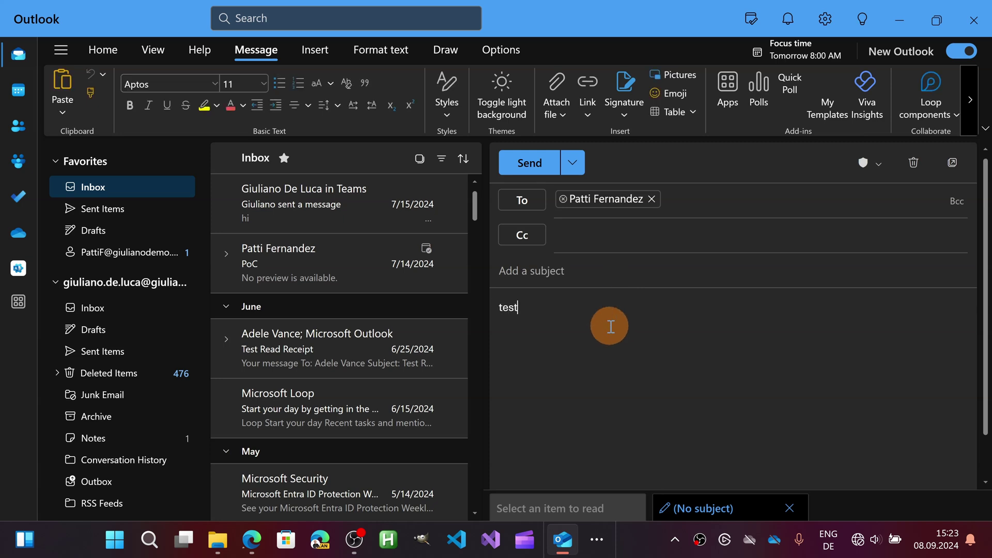
{"action": "type", "text": " offl"}
{"action": "type", "text": "ine mode"}
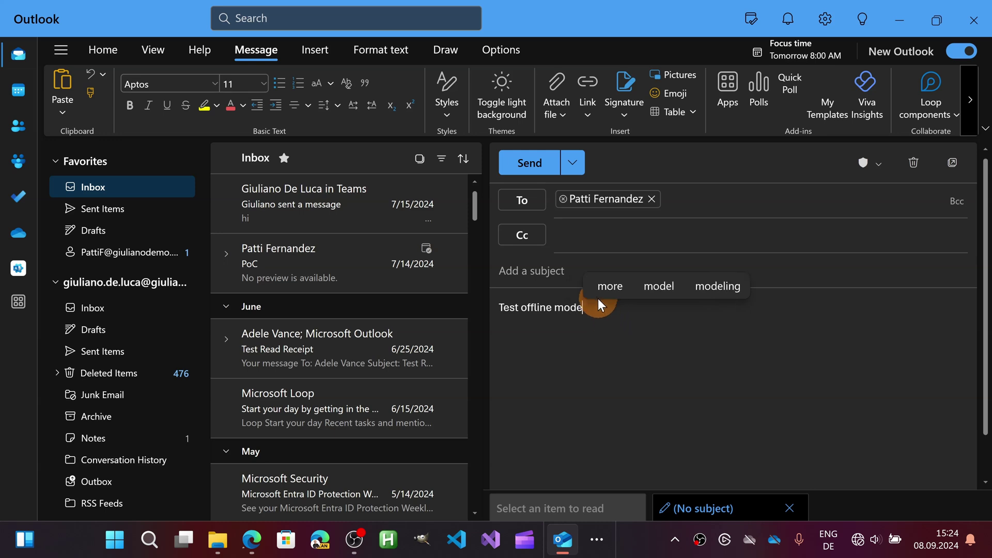
{"action": "triple_click", "coordinate": [573, 307]}
{"action": "key", "text": "ctrl+c"}
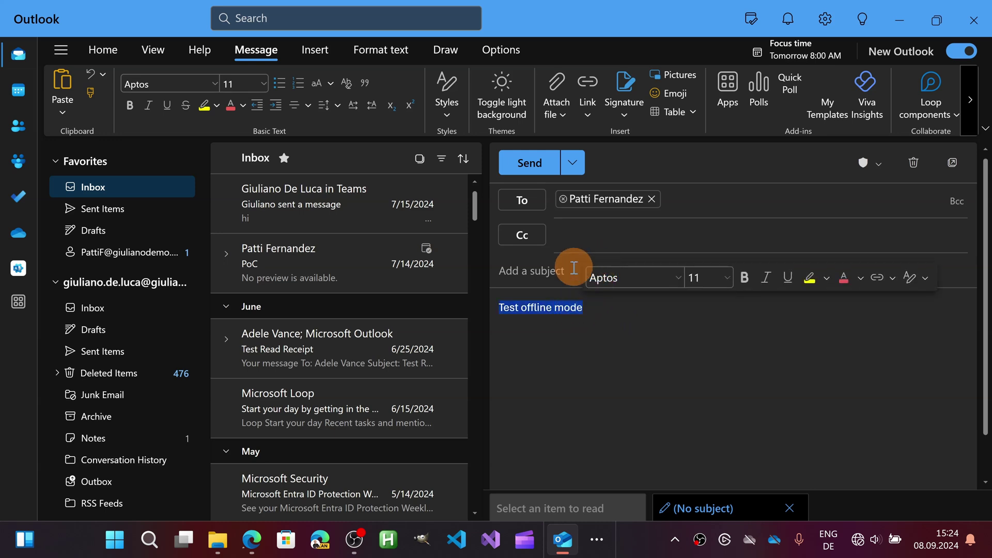
{"action": "left_click", "coordinate": [574, 268]}
{"action": "key", "text": "ctrl+v"}
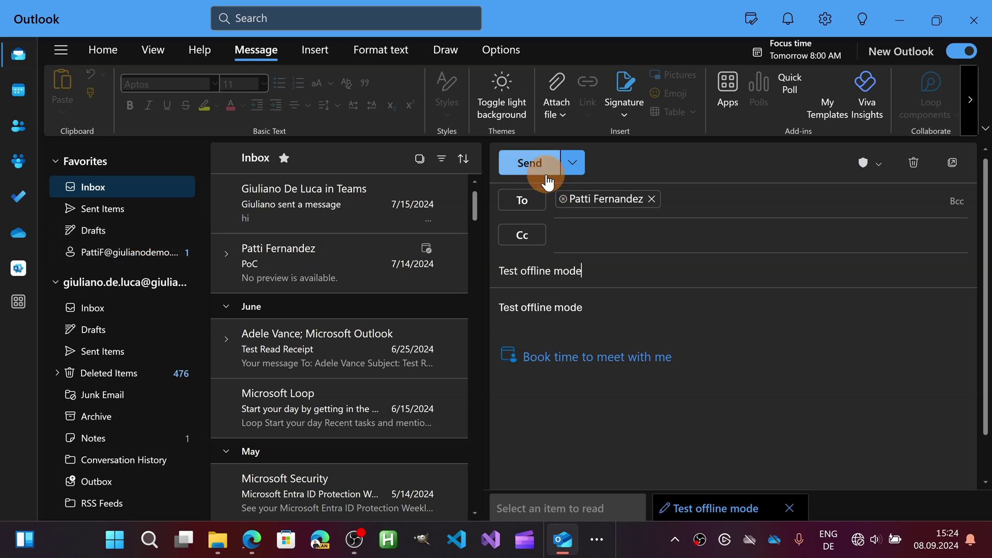
{"action": "left_click", "coordinate": [546, 174]}
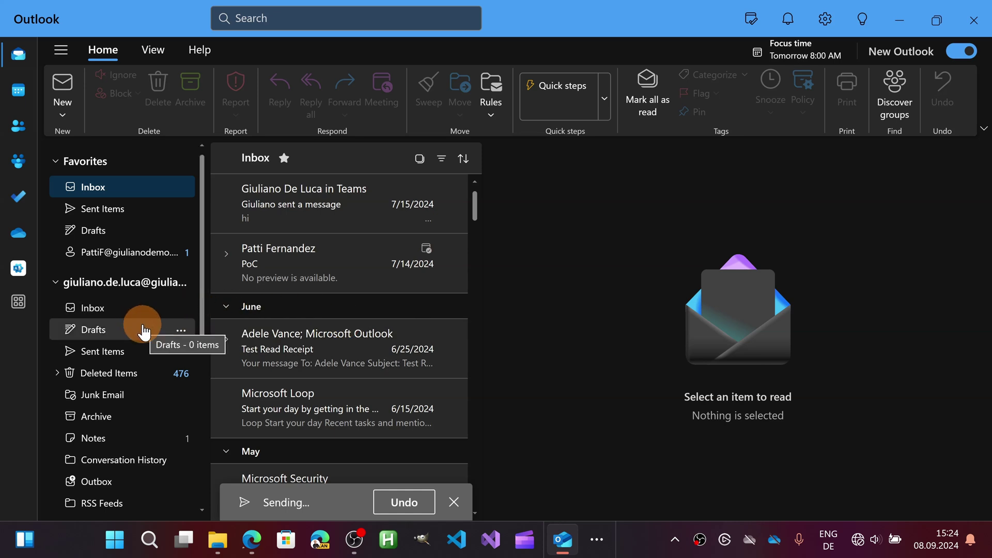
Step: View the queued 'Test offline mode' email in Outbox, turn Wi-Fi back on, and return to Inbox
{"action": "left_click", "coordinate": [101, 482]}
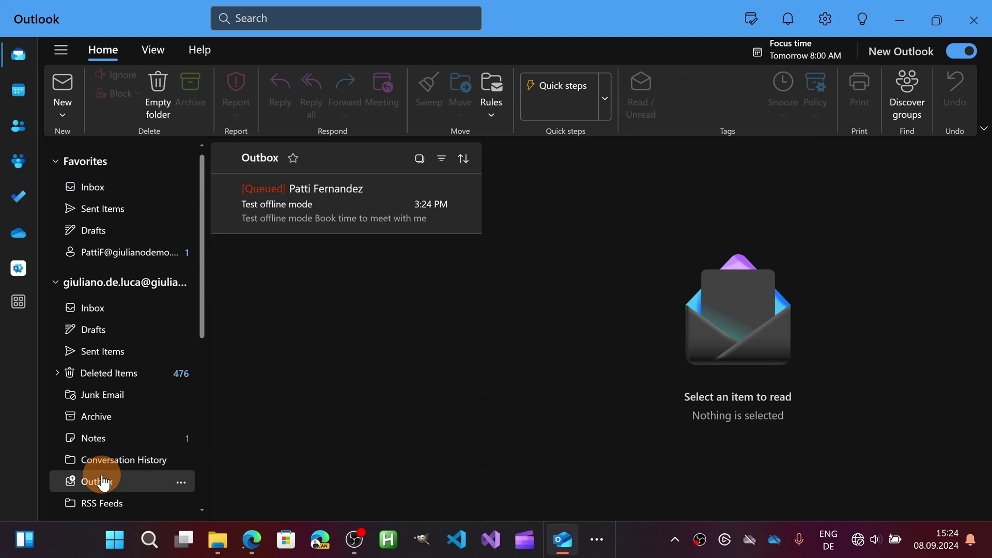
{"action": "left_click", "coordinate": [311, 212]}
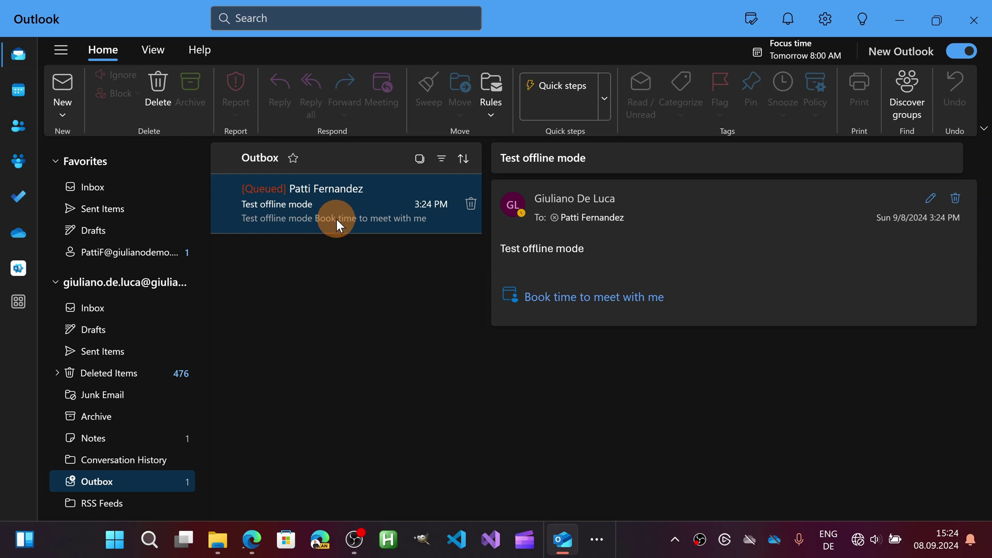
{"action": "left_click", "coordinate": [858, 539]}
{"action": "left_click", "coordinate": [737, 251]}
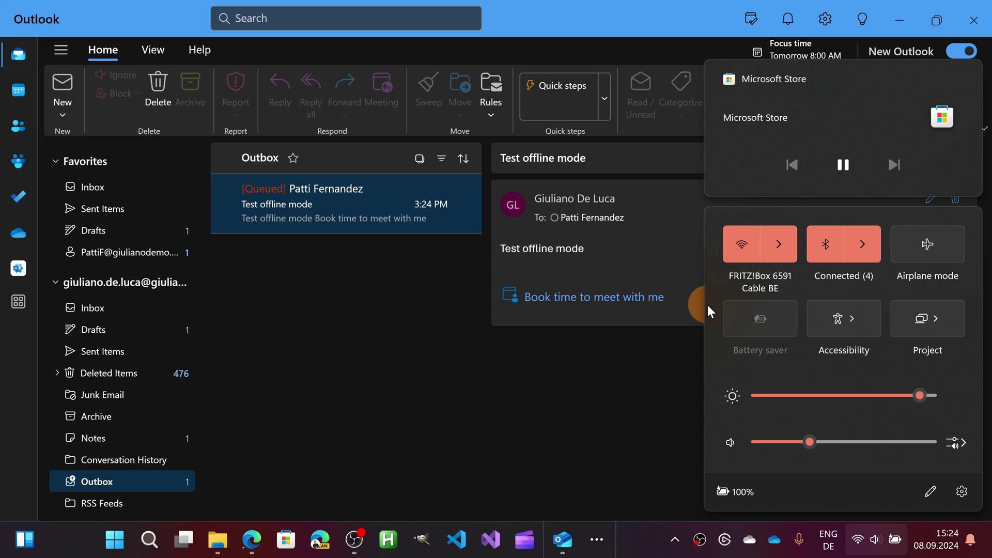
{"action": "left_click", "coordinate": [634, 371]}
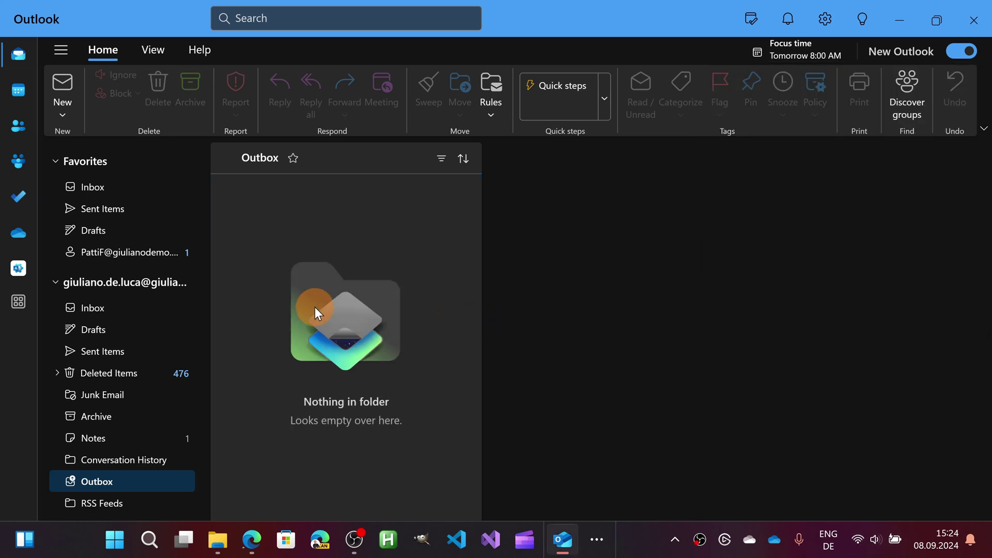
{"action": "left_click", "coordinate": [93, 187]}
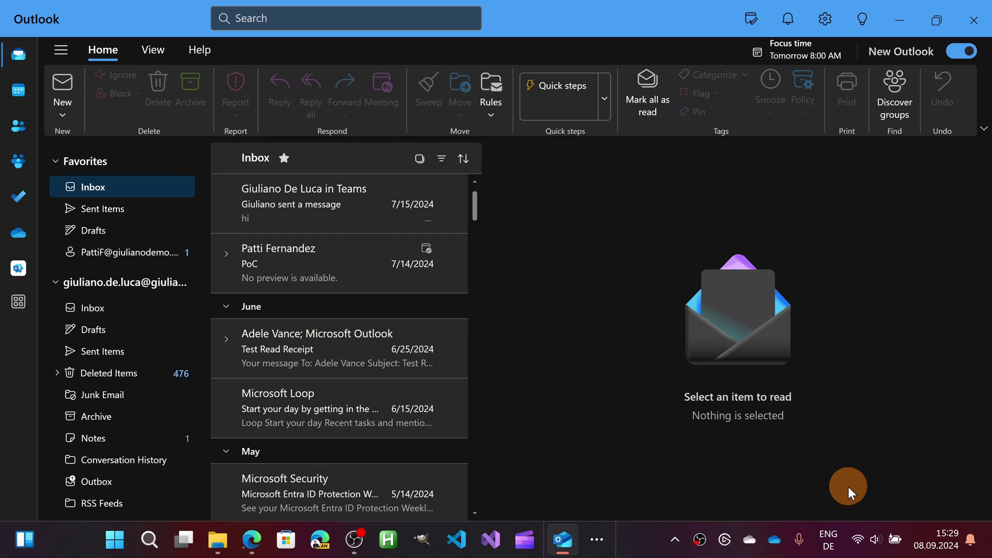
Step: Turn Wi-Fi off again from Windows Quick Settings
{"action": "left_click", "coordinate": [858, 539]}
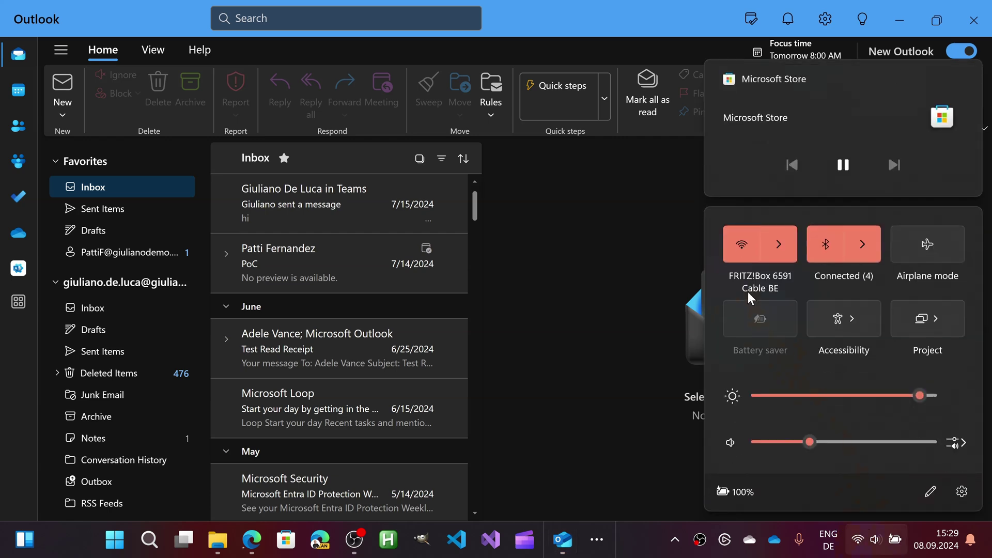
{"action": "left_click", "coordinate": [741, 244]}
{"action": "left_click", "coordinate": [581, 247]}
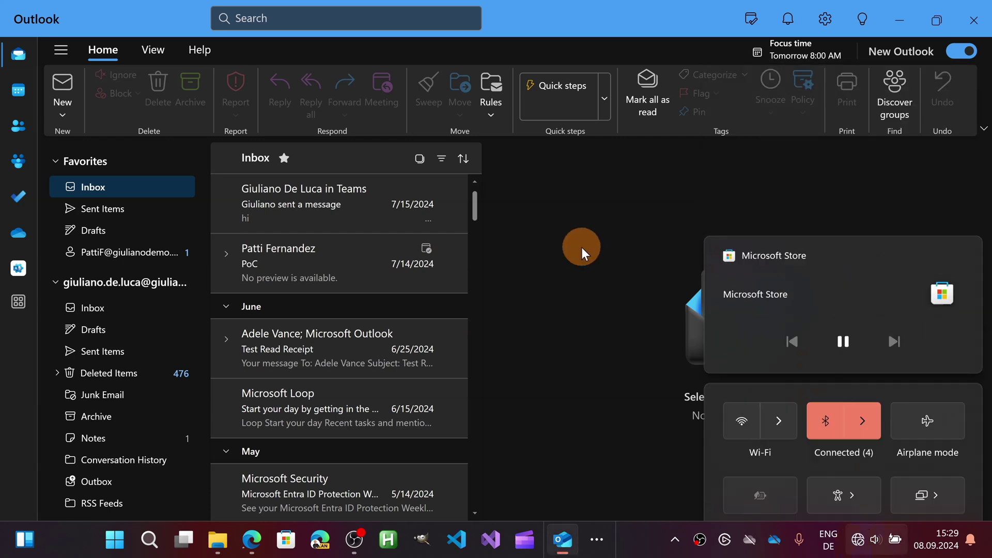
Step: Visit Calendar, To Do, OneDrive and Admin while offline, then go back to Mail
{"action": "left_click", "coordinate": [17, 92]}
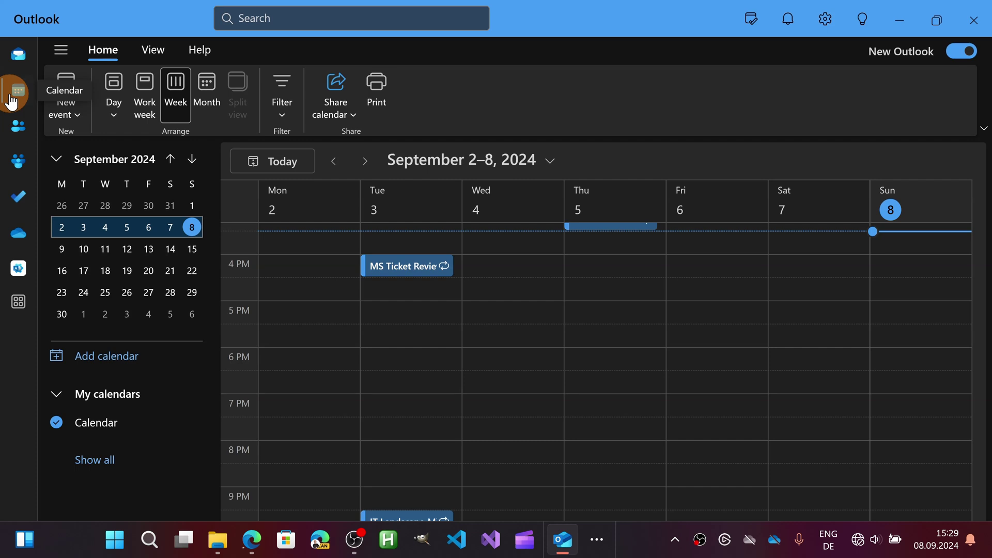
{"action": "left_click", "coordinate": [18, 198]}
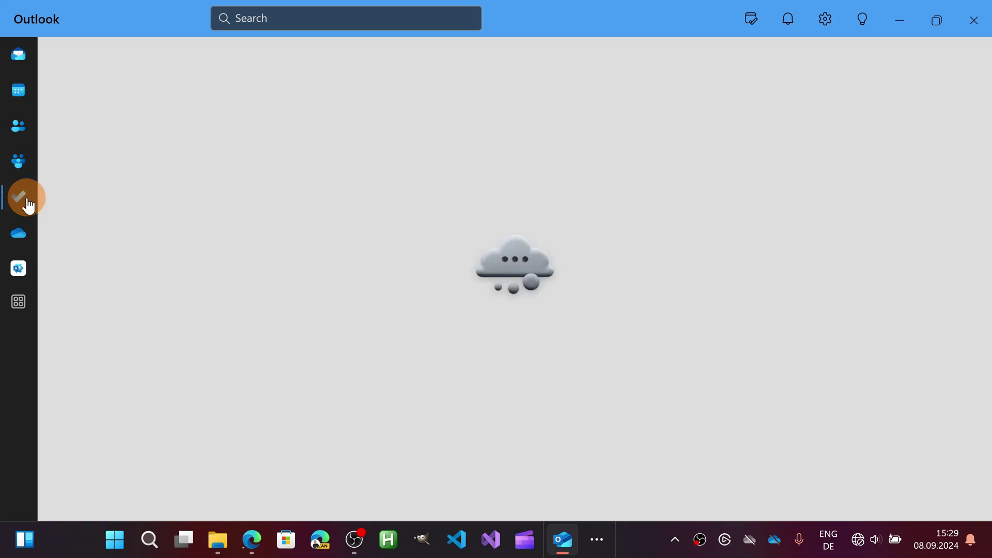
{"action": "left_click", "coordinate": [20, 236]}
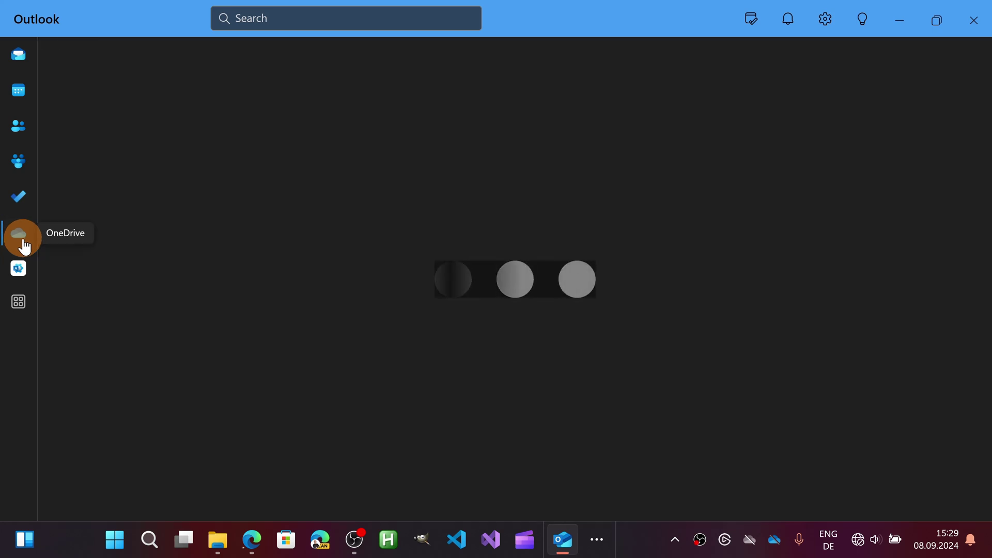
{"action": "left_click", "coordinate": [20, 271]}
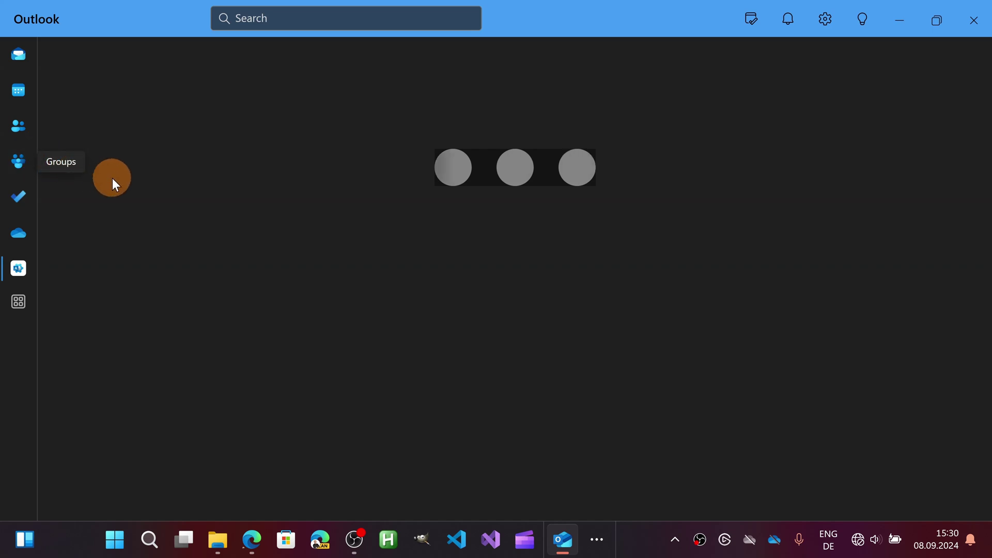
{"action": "left_click", "coordinate": [25, 76]}
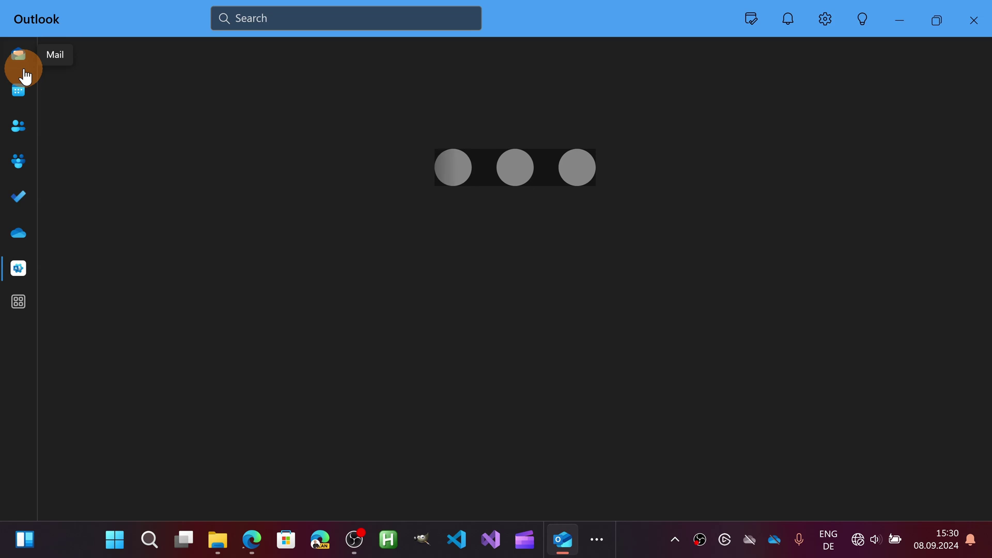